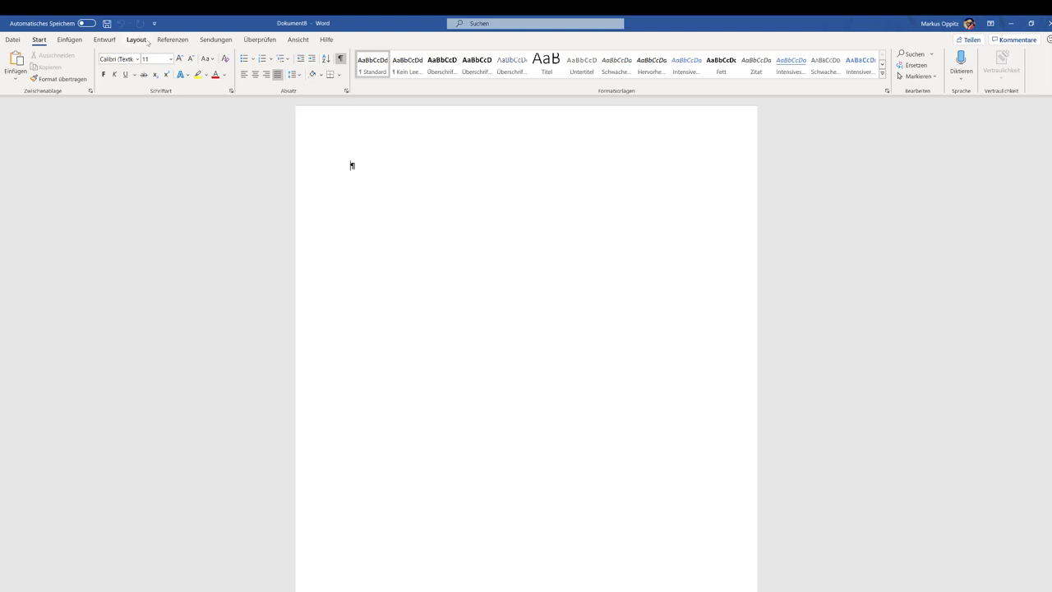
Set the top, bottom, left and right margins to 1 cm for the whole document.
left_click(147, 41)
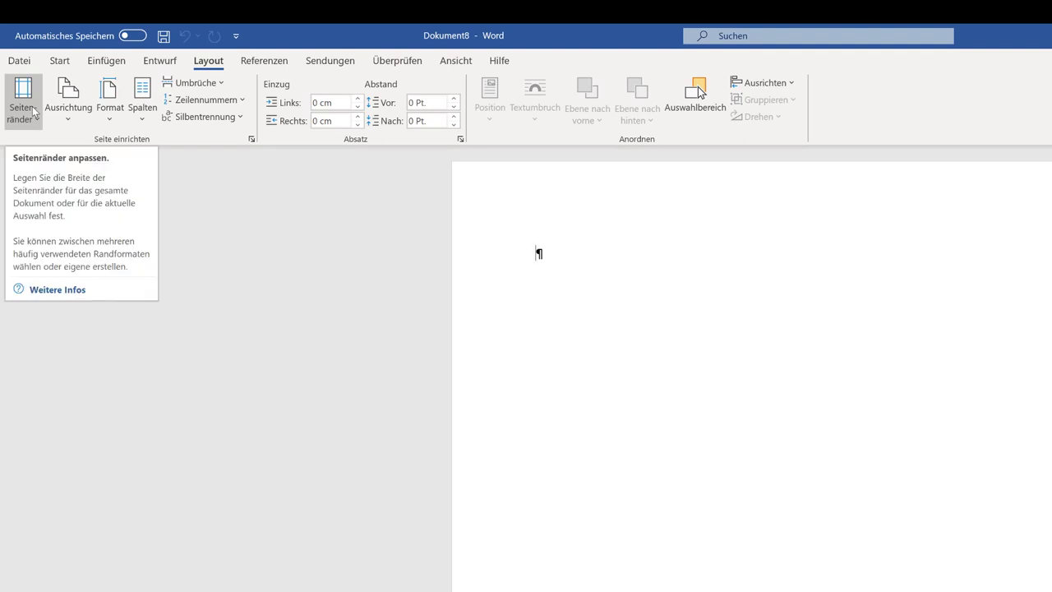
left_click(34, 111)
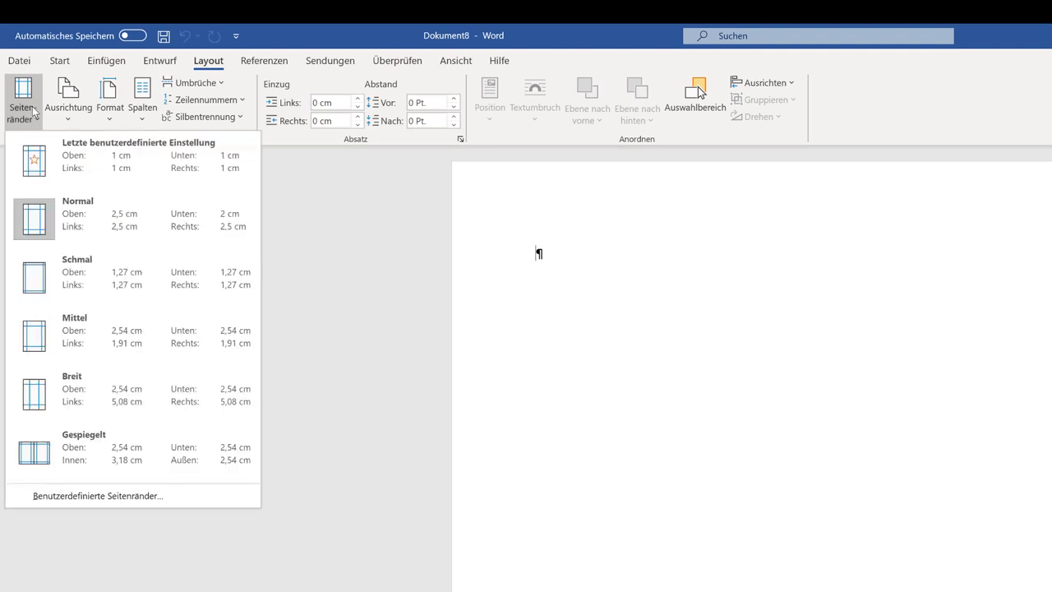
left_click(109, 498)
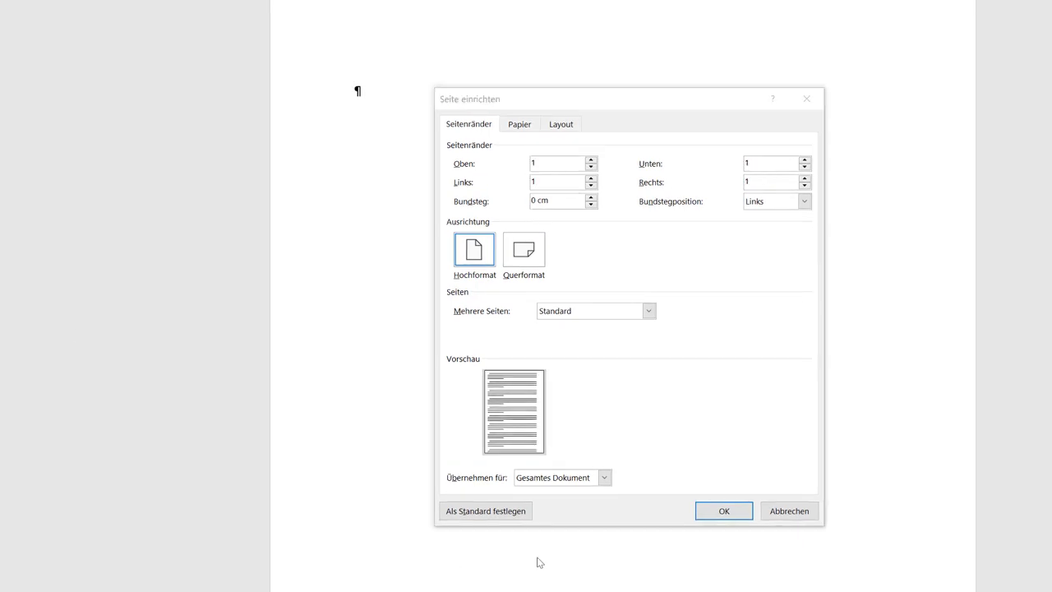
left_click(723, 510)
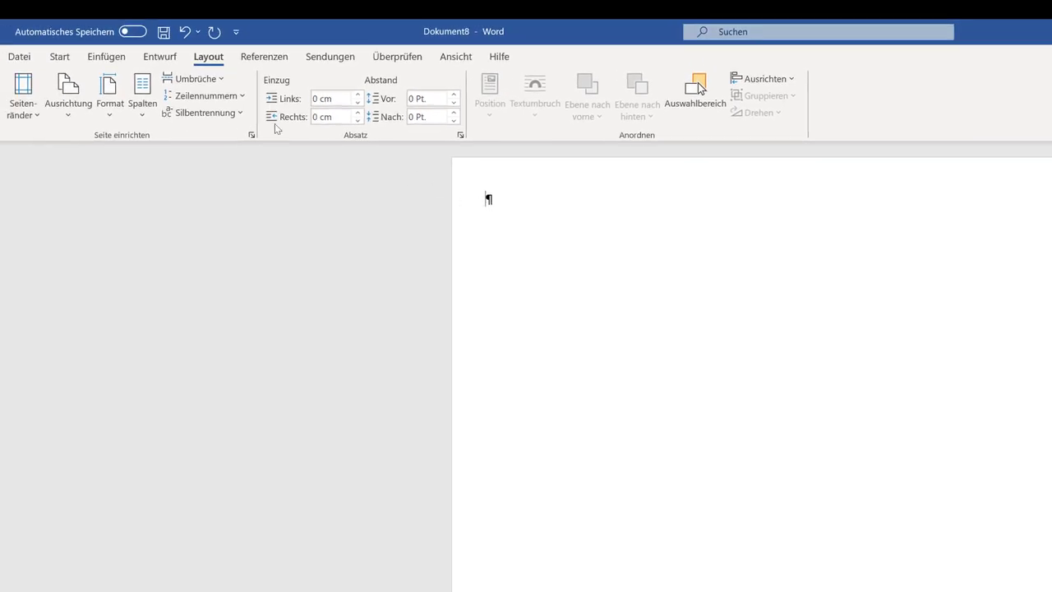
Show formatting marks, add four empty paragraphs at the top and remove stray spaces.
left_click(56, 57)
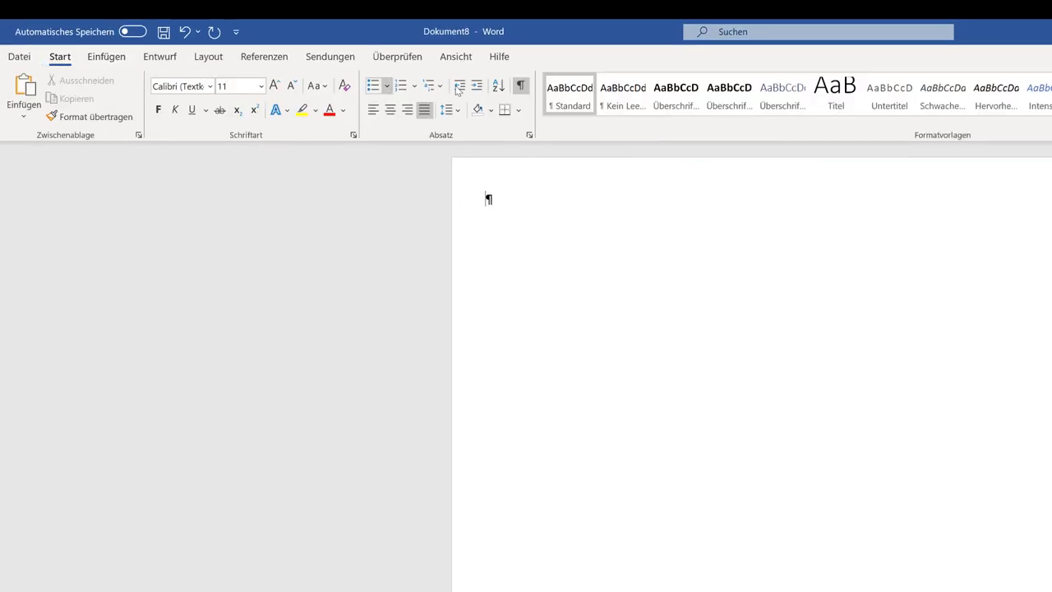
left_click(525, 88)
left_click(526, 89)
key("Return")
key("Return")
key("Return")
key("BackSpace")
key("BackSpace")
key("BackSpace")
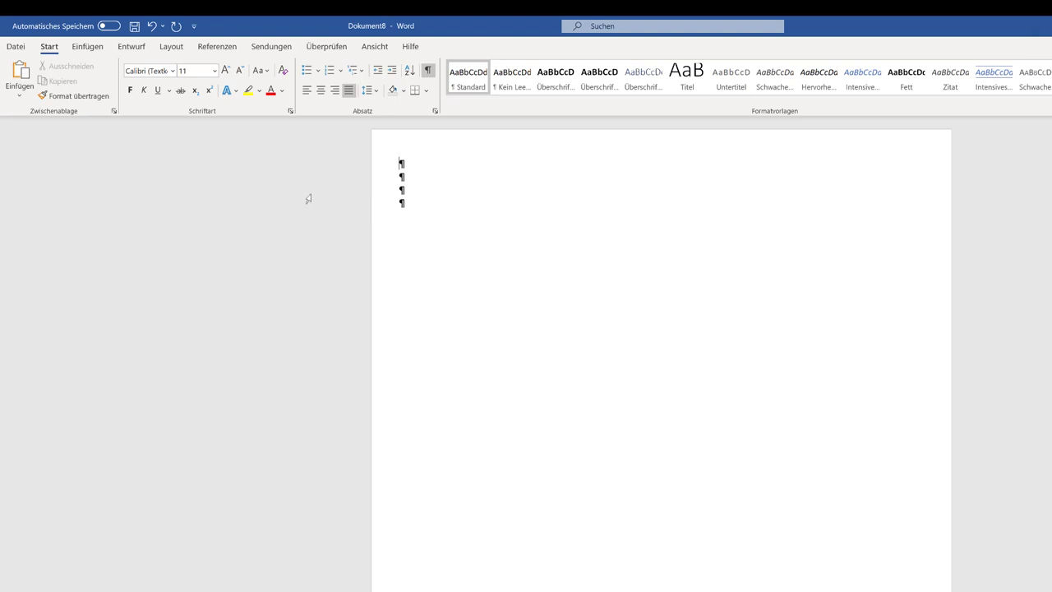
Paste the bold title 'Lullsche Leiter zum Thema' and colour 'Lullsche Leiter' green.
key("ctrl+v")
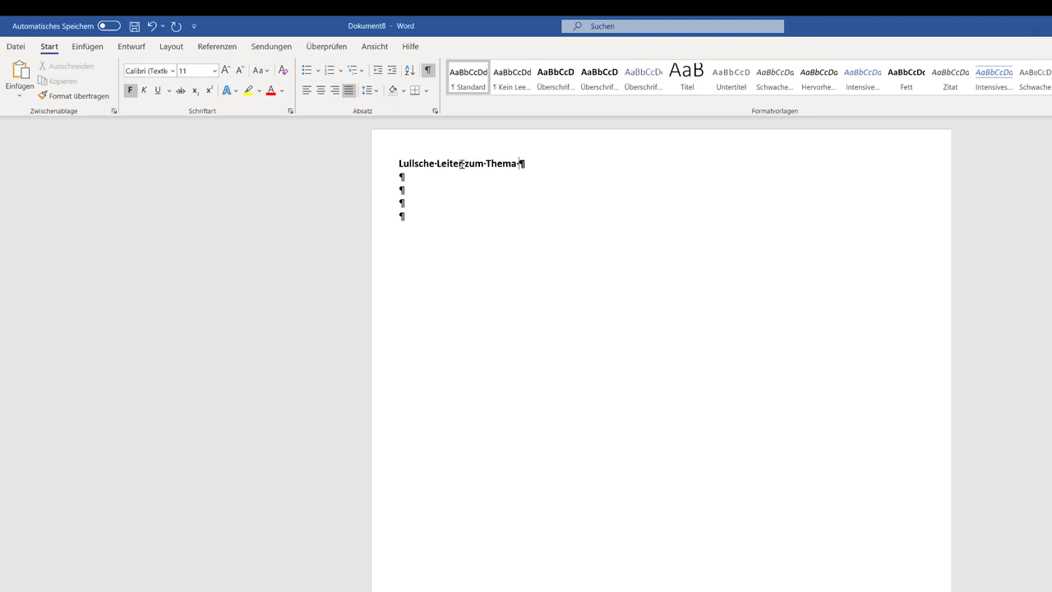
left_click_drag(463, 163, 400, 163)
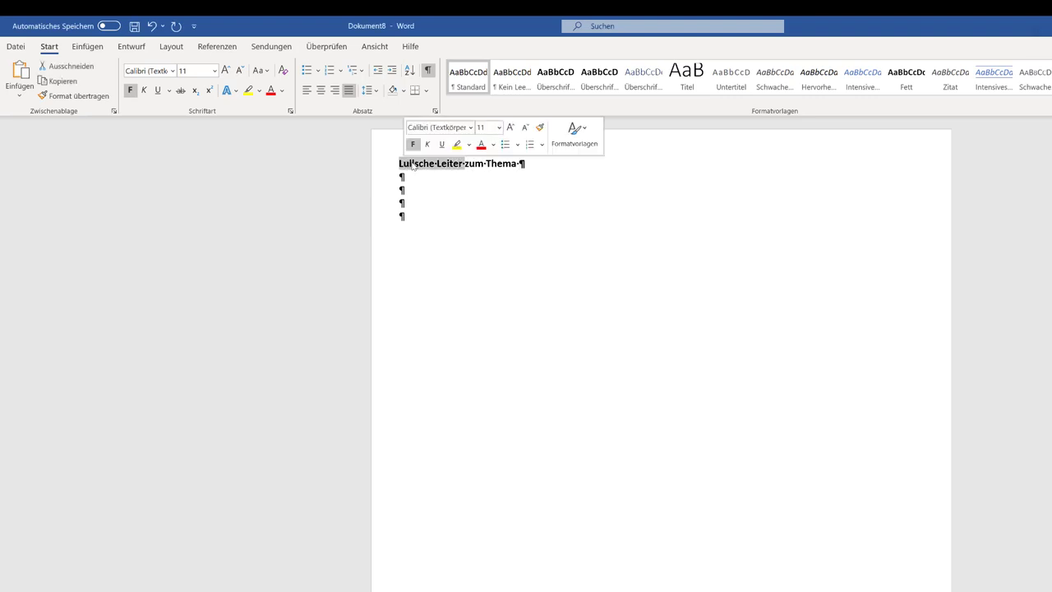
left_click(493, 145)
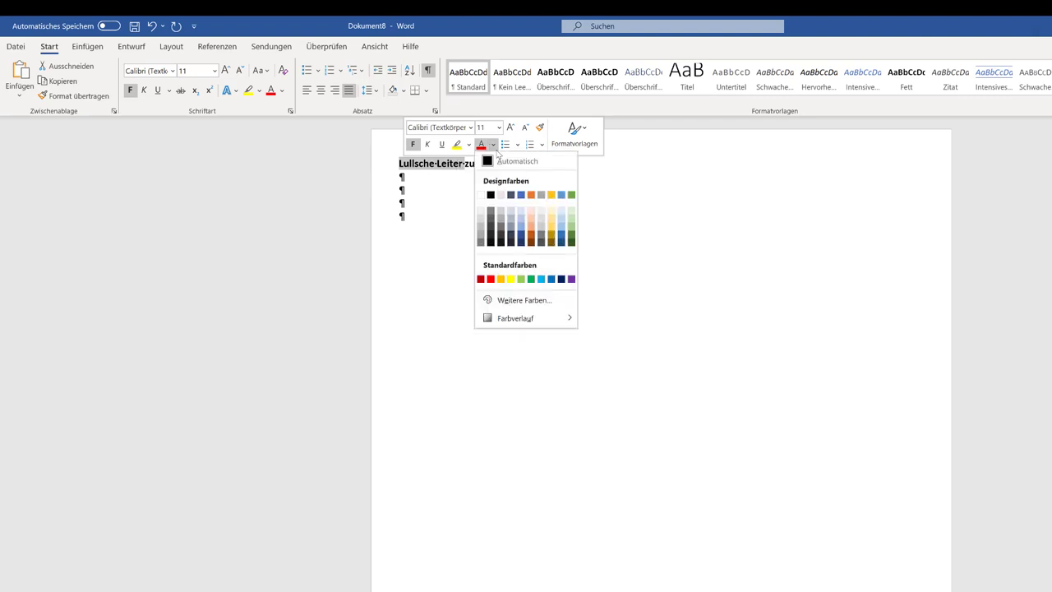
left_click(531, 194)
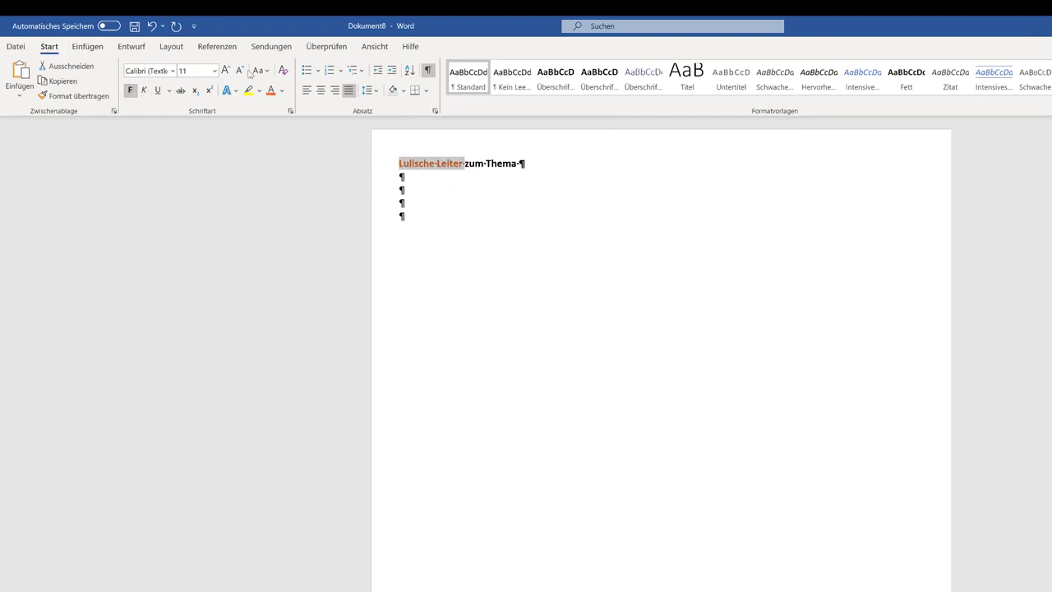
left_click(281, 90)
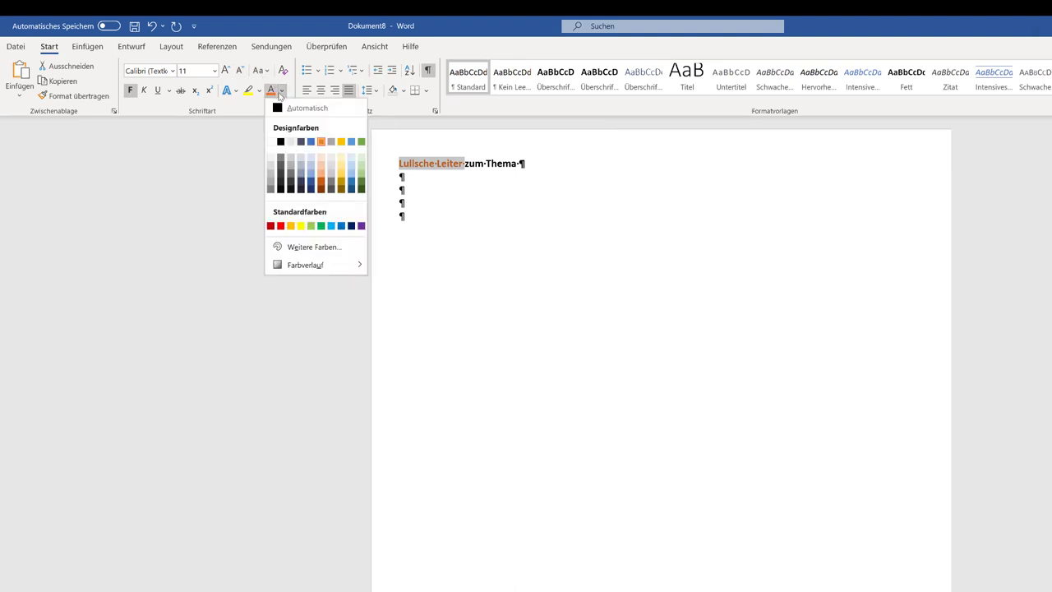
left_click(361, 142)
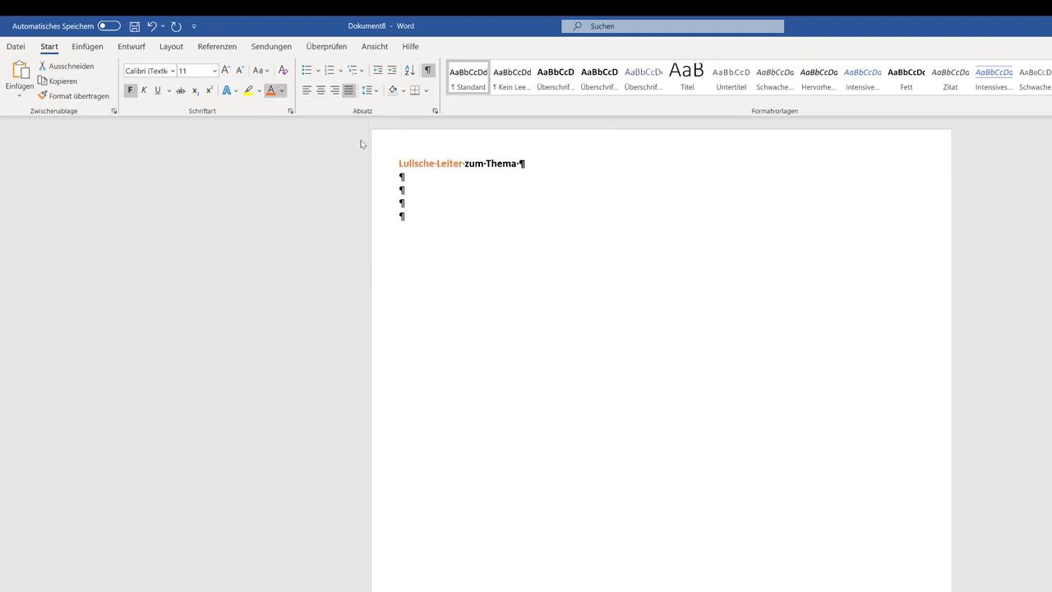
left_click(419, 187)
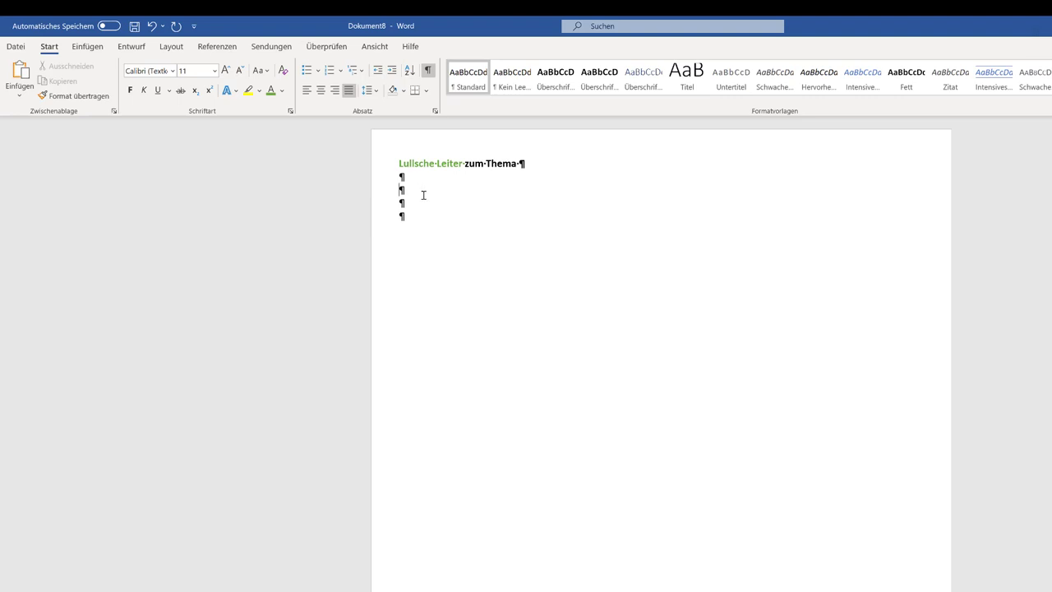
Insert a continuous section break directly under the title and add empty paragraphs.
left_click(184, 50)
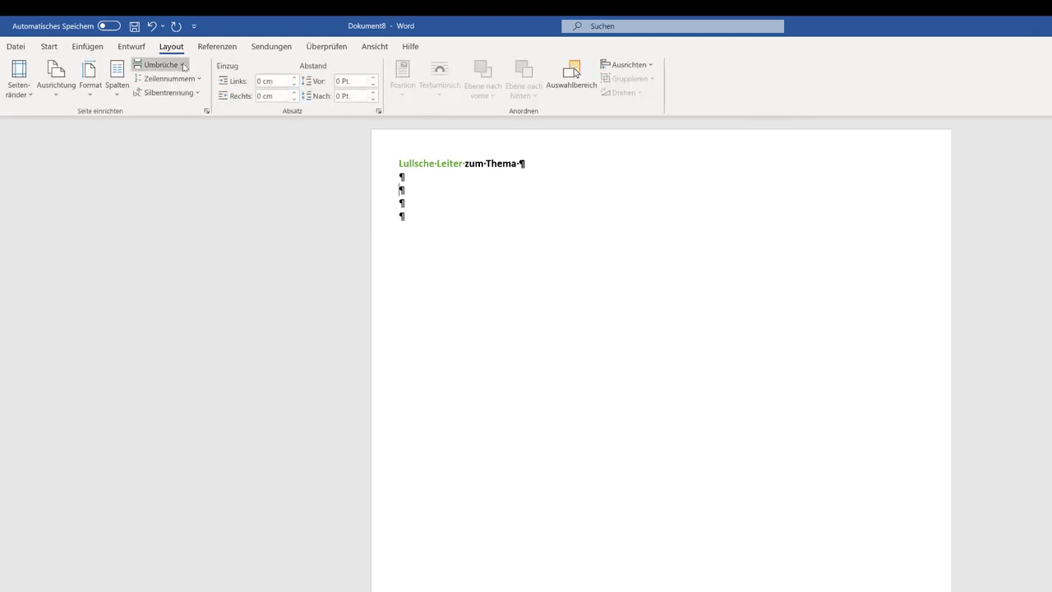
left_click(184, 66)
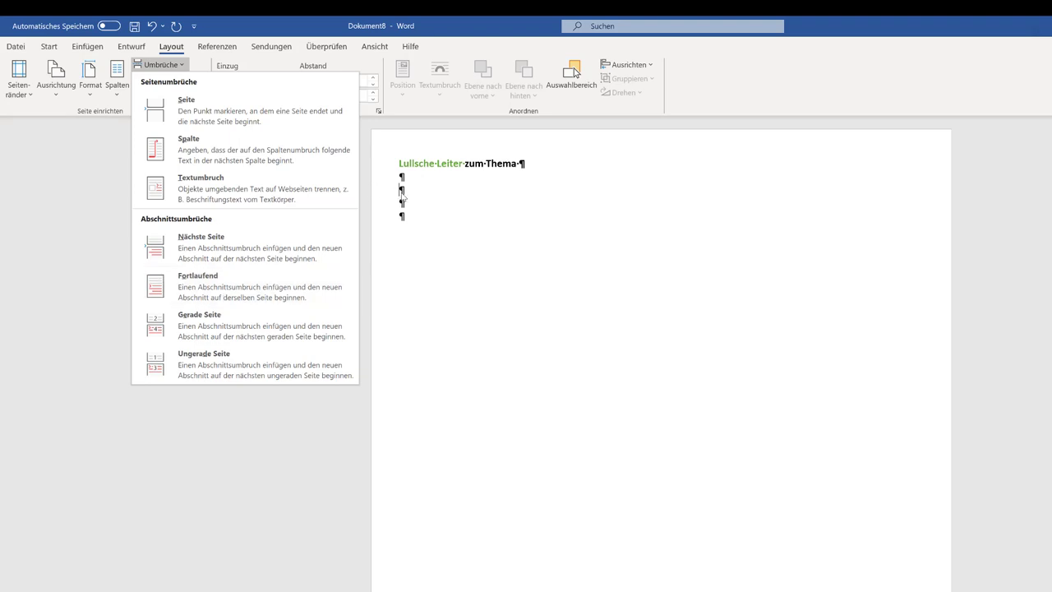
left_click(271, 284)
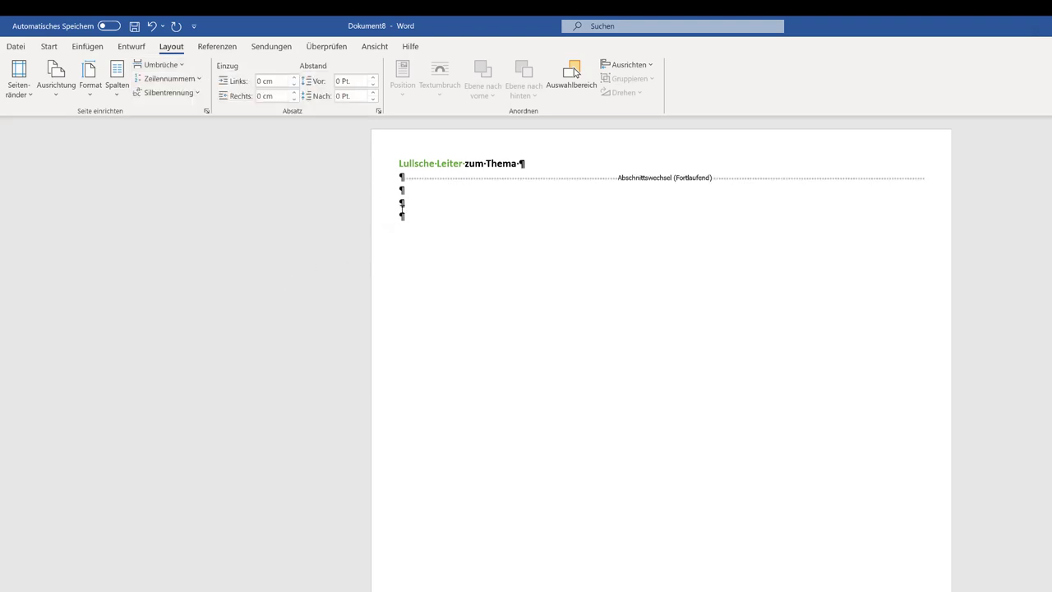
left_click(420, 214)
key("Return")
key("Return")
key("Return")
key("Return")
Insert a second continuous section break further down, leaving empty lines before it.
left_click(162, 65)
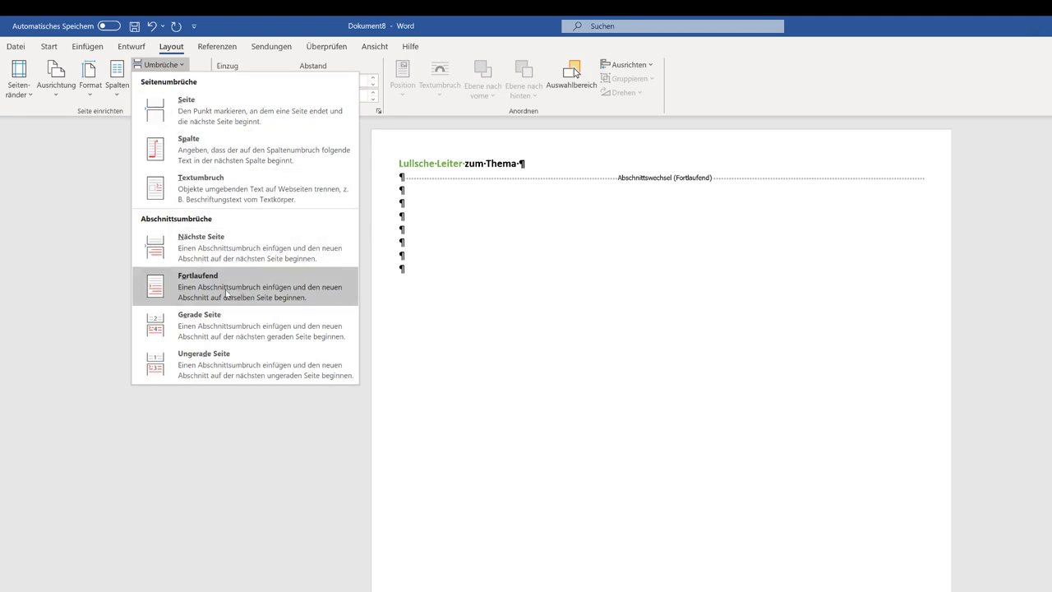
left_click(225, 290)
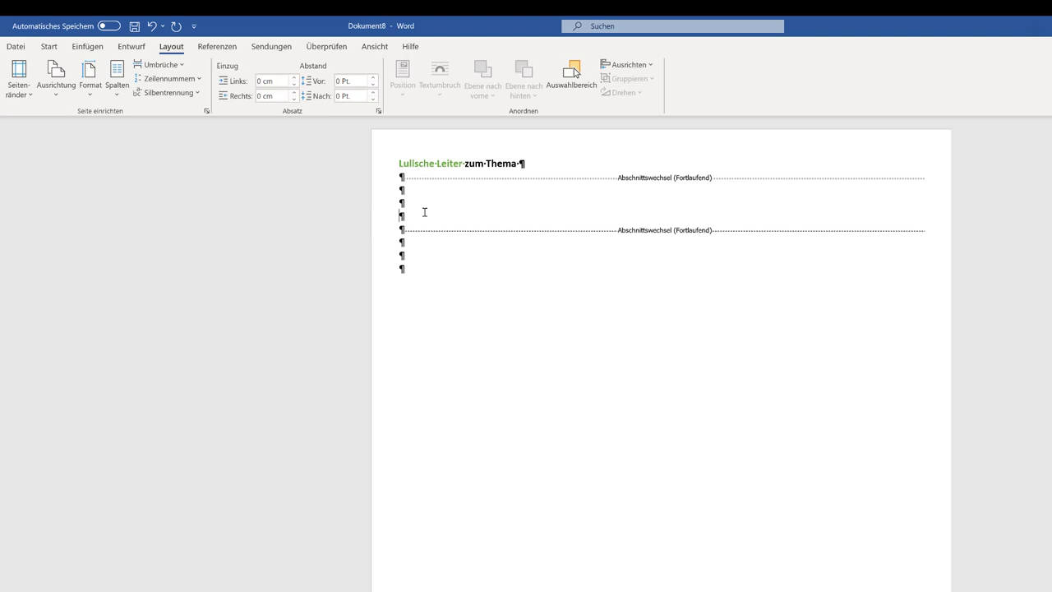
key("Return")
key("Return")
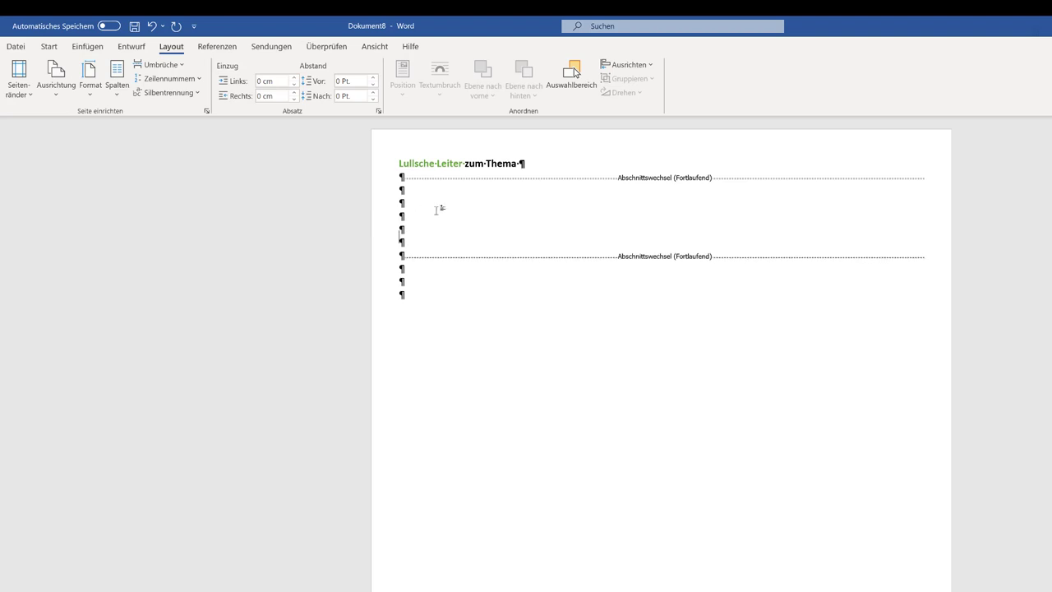
key("Up")
key("Up")
key("alt+h")
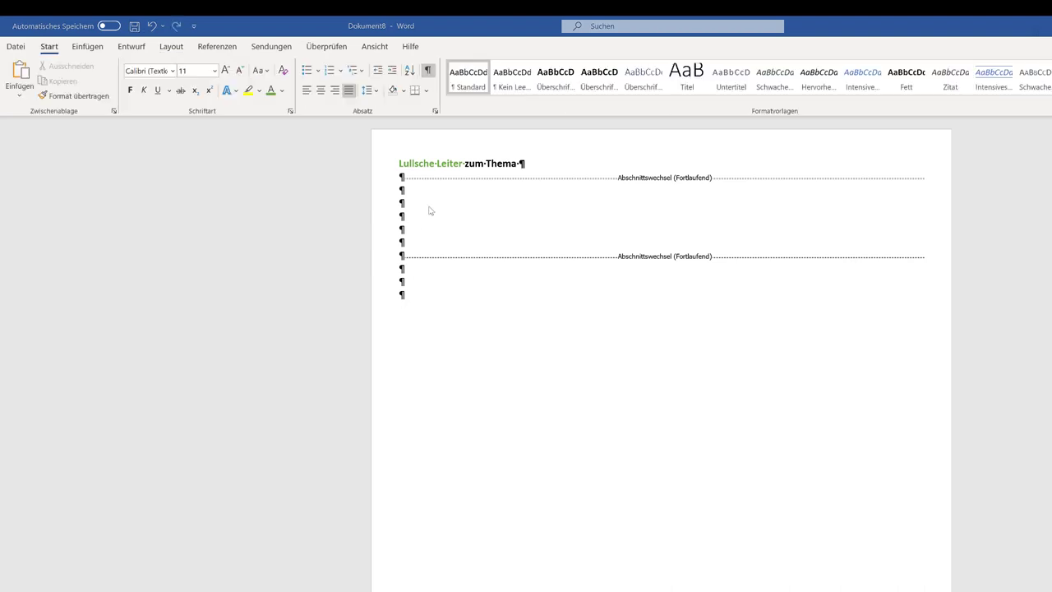
Format the empty lines between the two section breaks as two columns.
left_click_drag(401, 190, 403, 243)
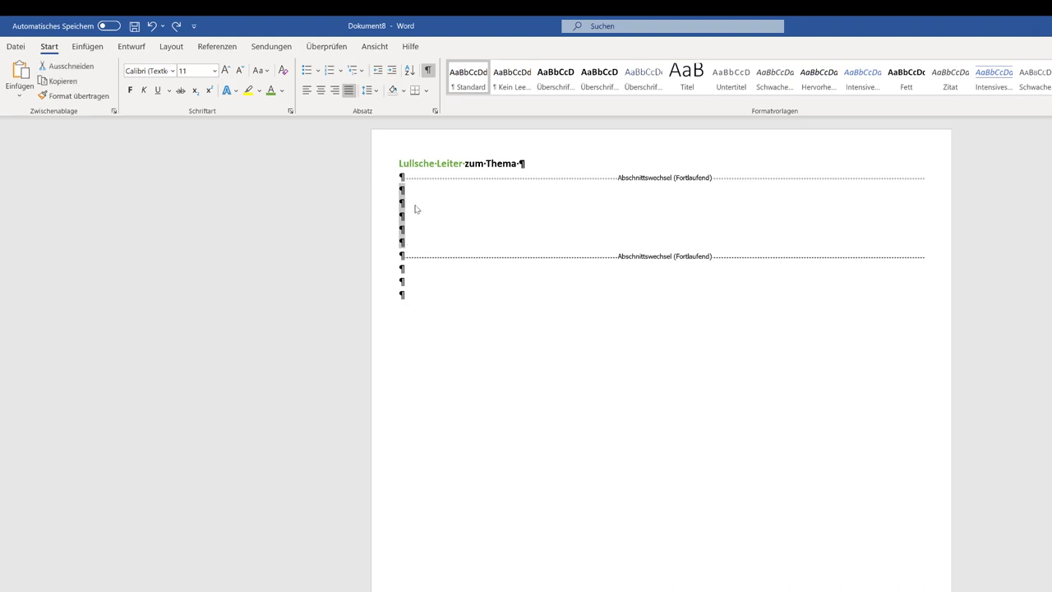
left_click(170, 50)
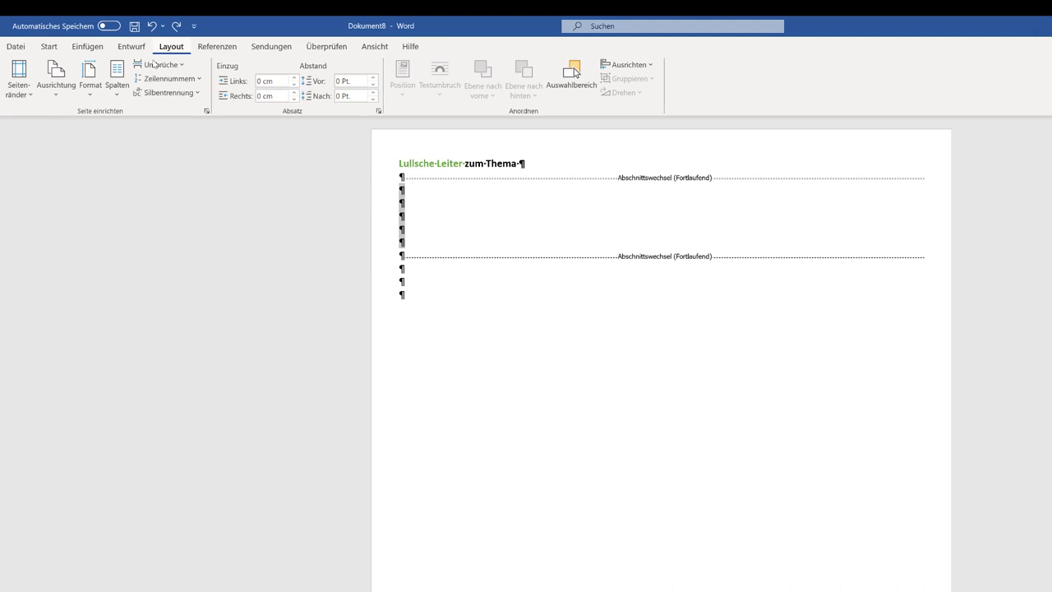
left_click(117, 79)
left_click(136, 151)
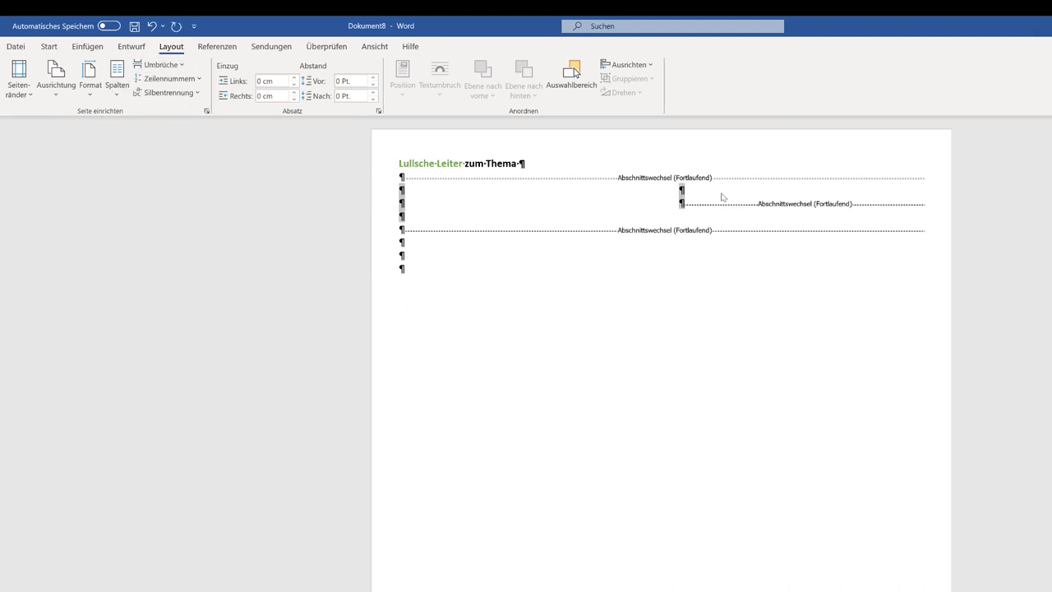
left_click(594, 206)
left_click(410, 203)
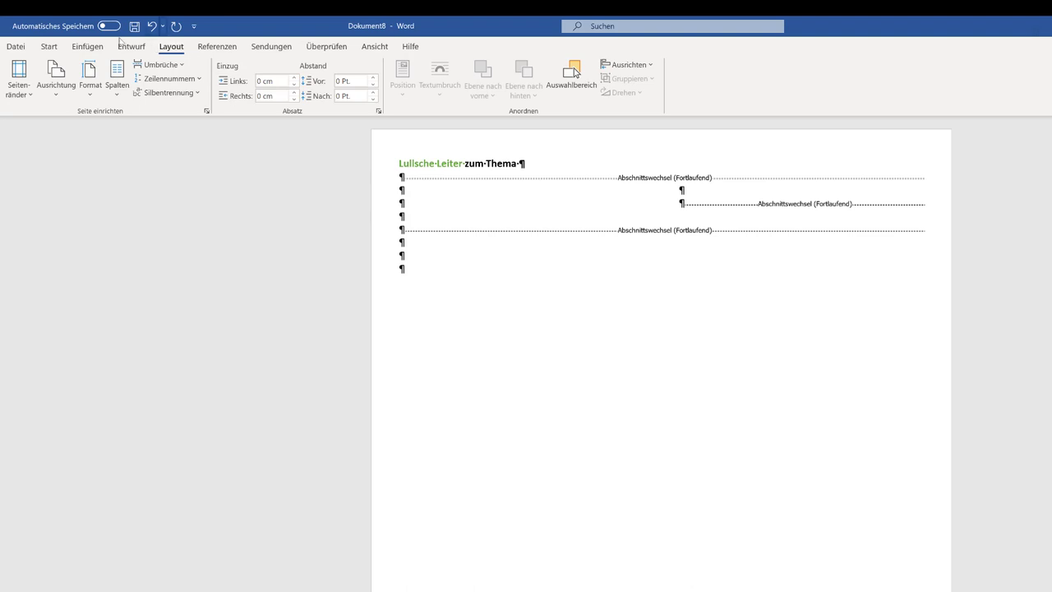
Insert a 2-column, 26-row table in the two-column section and place the caret after it.
left_click(87, 47)
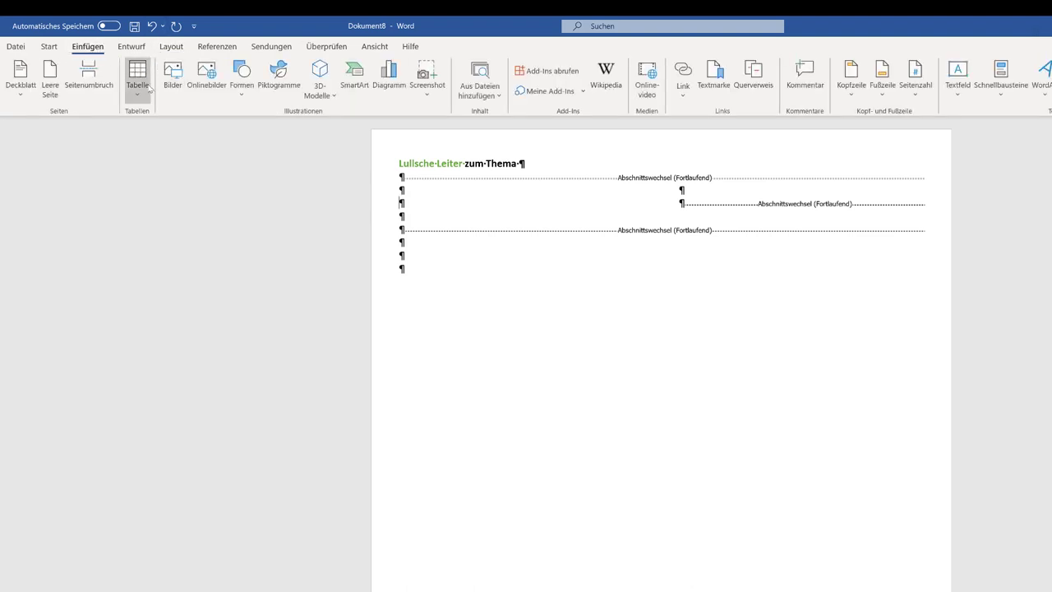
left_click(137, 78)
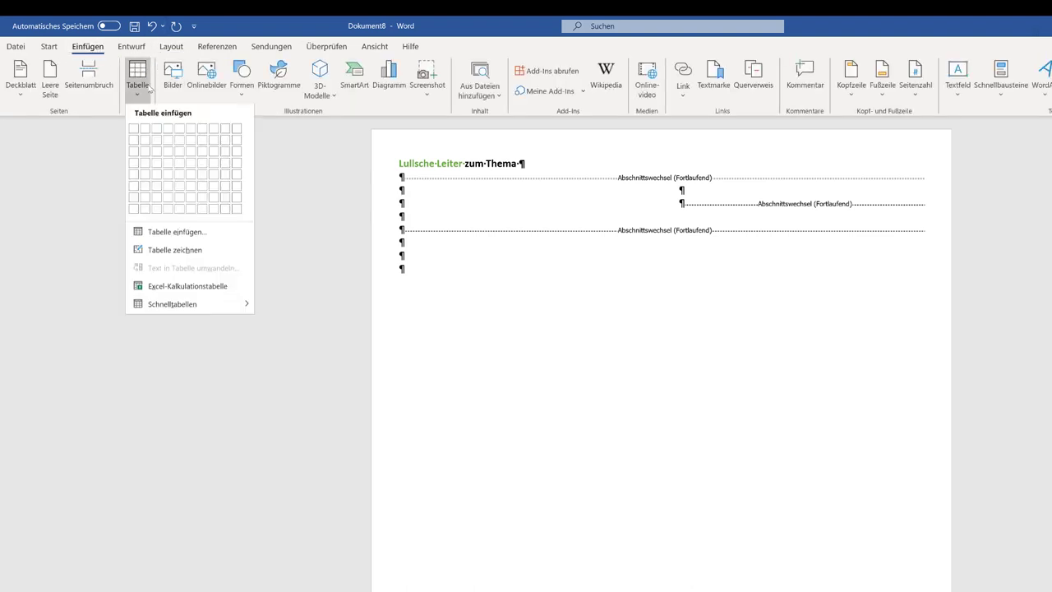
left_click(176, 234)
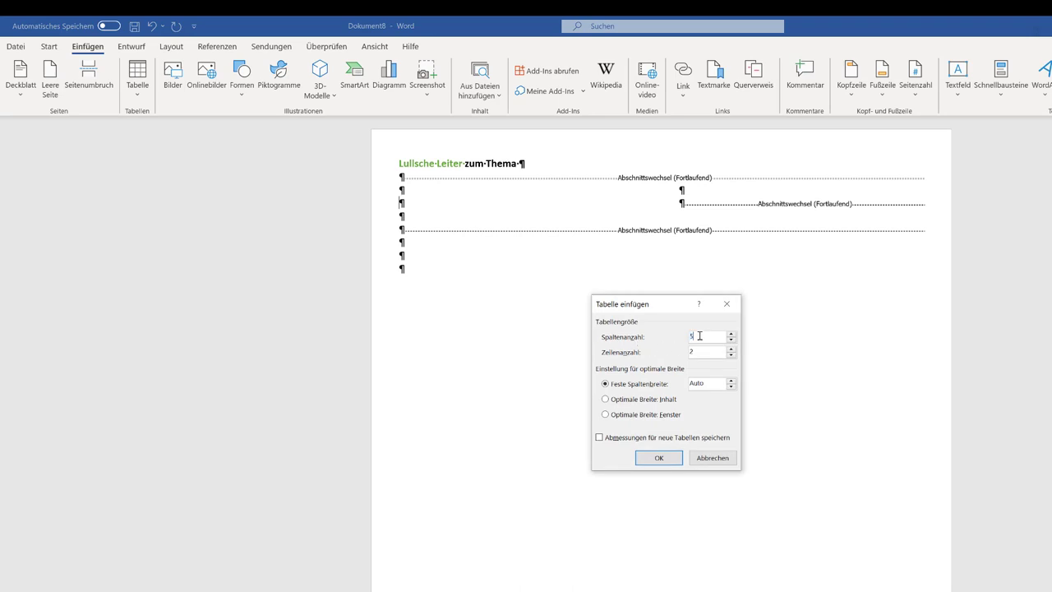
double_click(692, 335)
type("2")
left_click(662, 458)
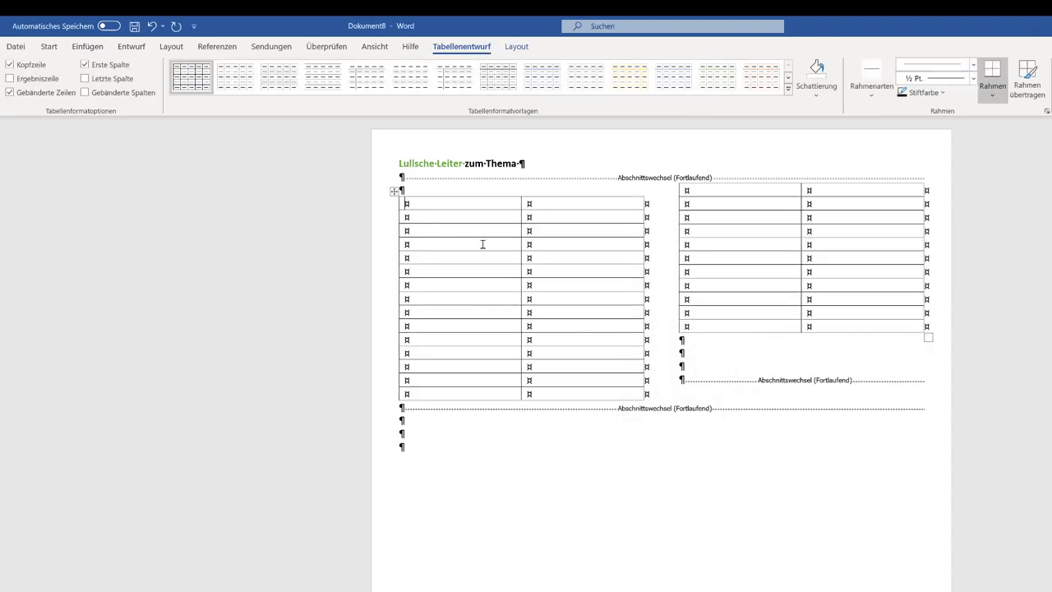
left_click(684, 355)
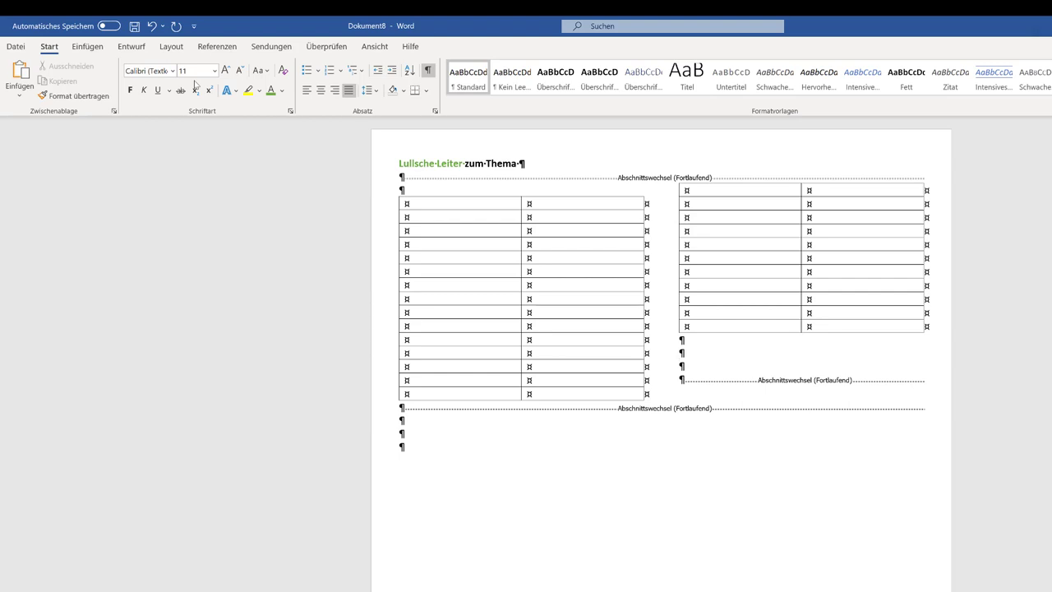
Add a column break after the table so it stays in the left column.
left_click(171, 47)
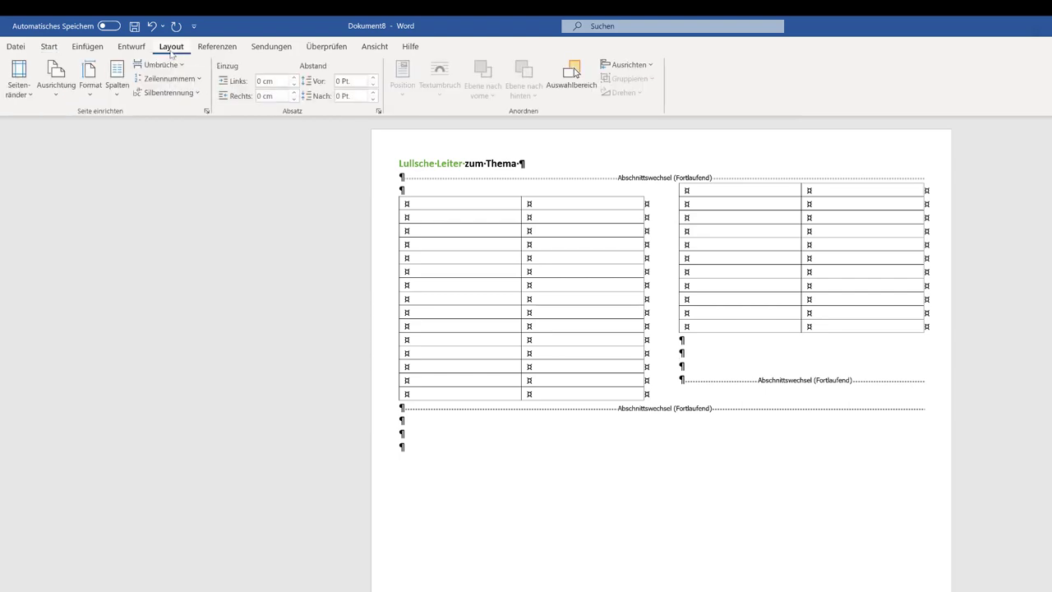
left_click(159, 64)
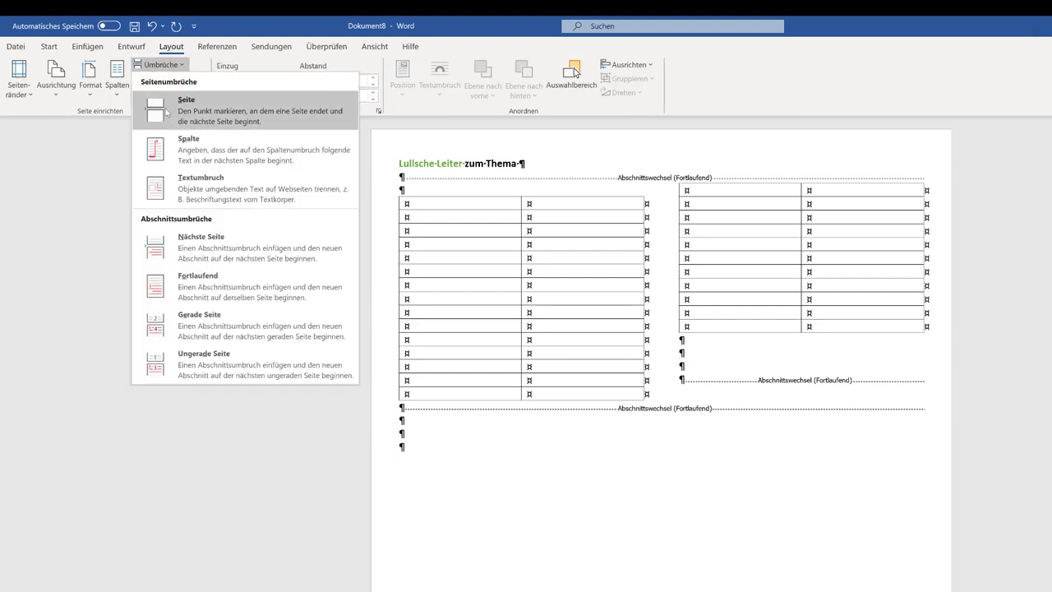
left_click(191, 165)
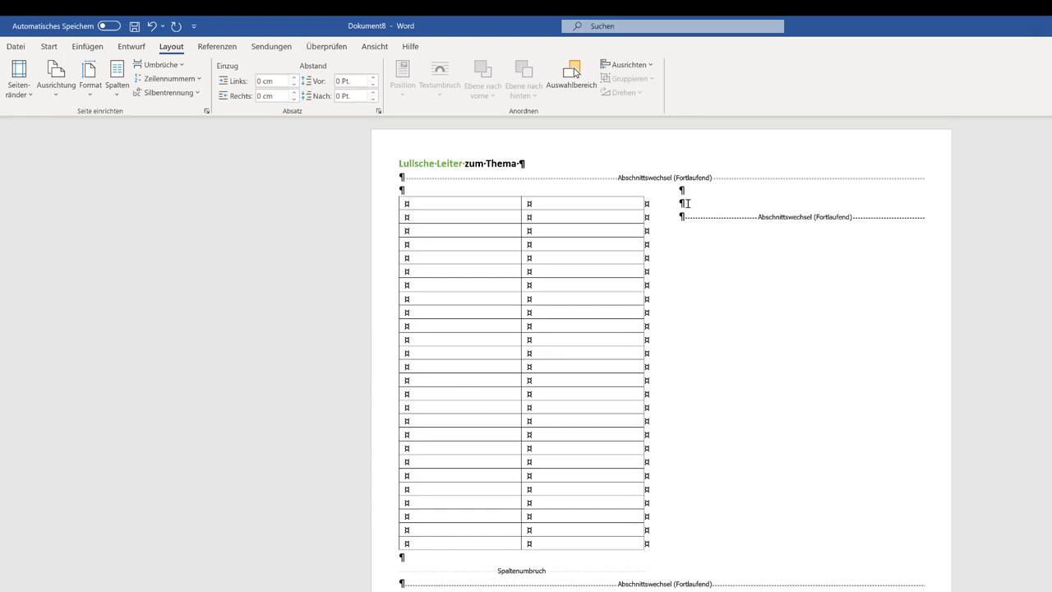
left_click(94, 51)
Insert a matching 2-column, 26-row table into the right page column.
left_click(137, 78)
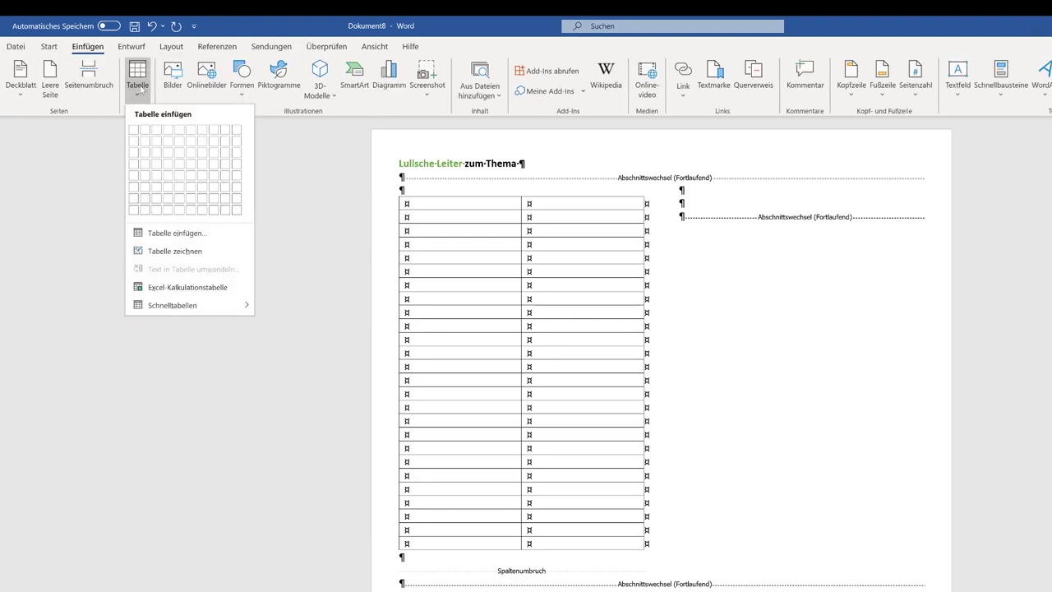
left_click(177, 233)
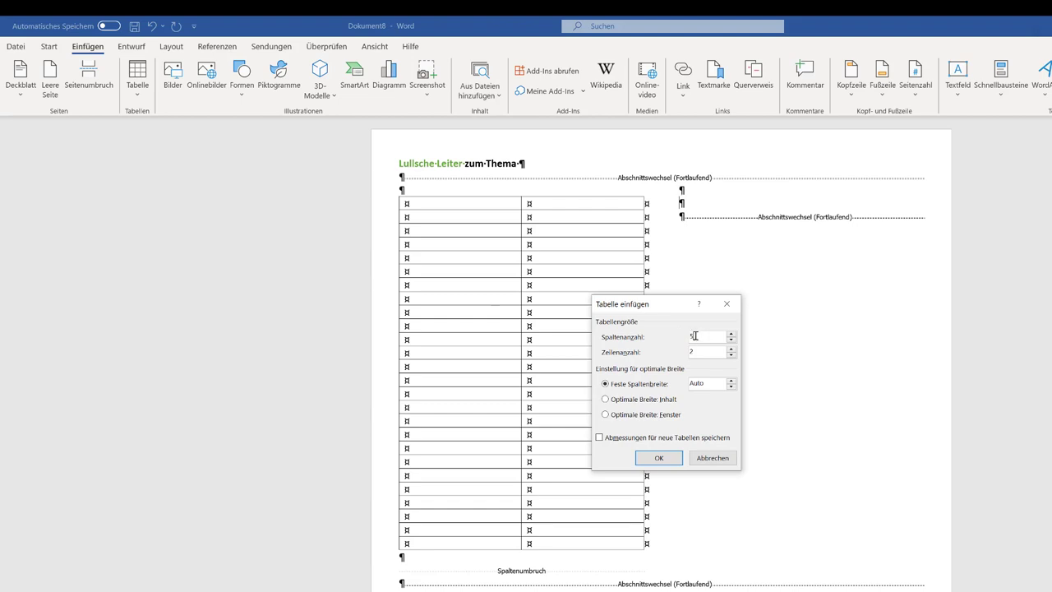
type("2")
left_click(693, 350)
type("26")
left_click(659, 458)
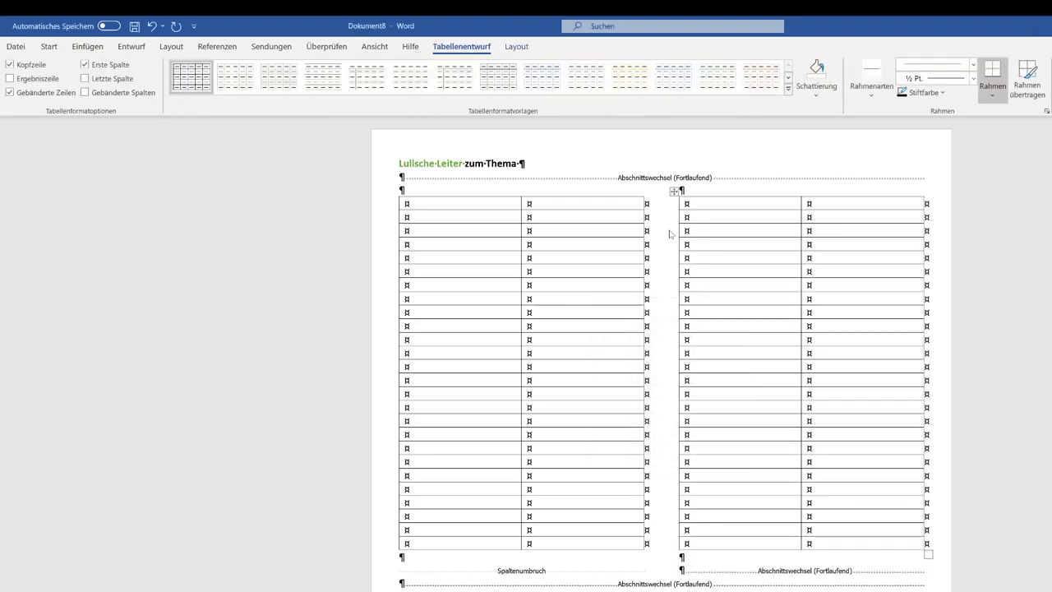
Enter letters A to Z in both tables' first columns and drag those columns narrower.
left_click(413, 206)
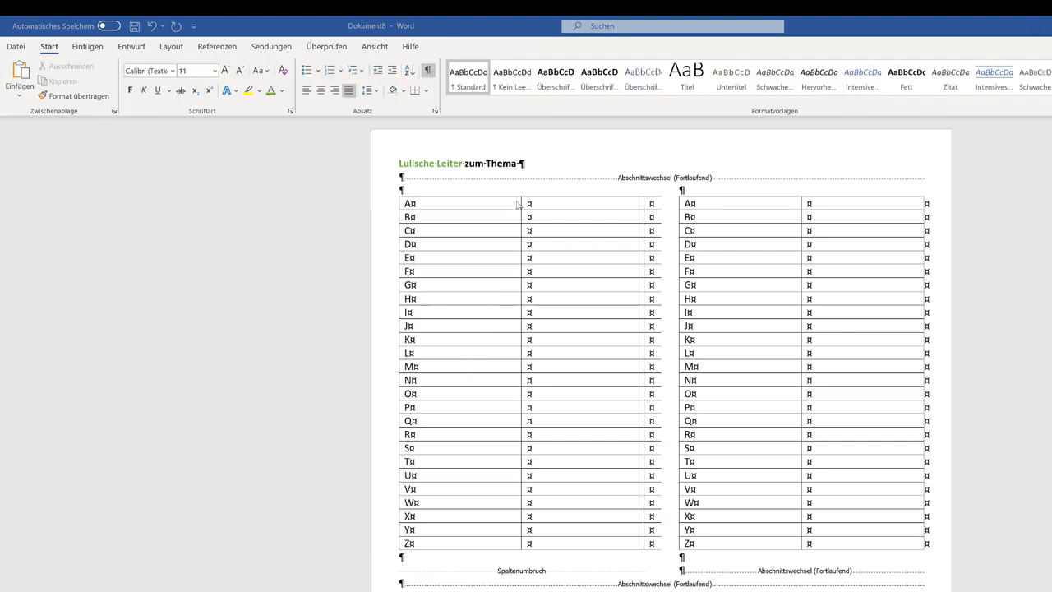
left_click(518, 205)
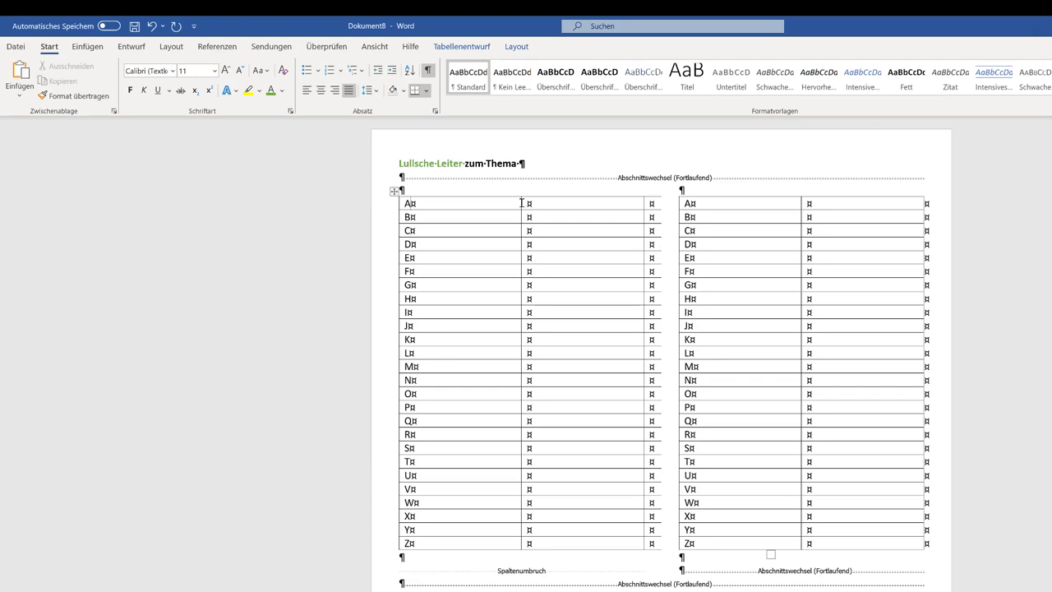
left_click_drag(520, 204, 420, 203)
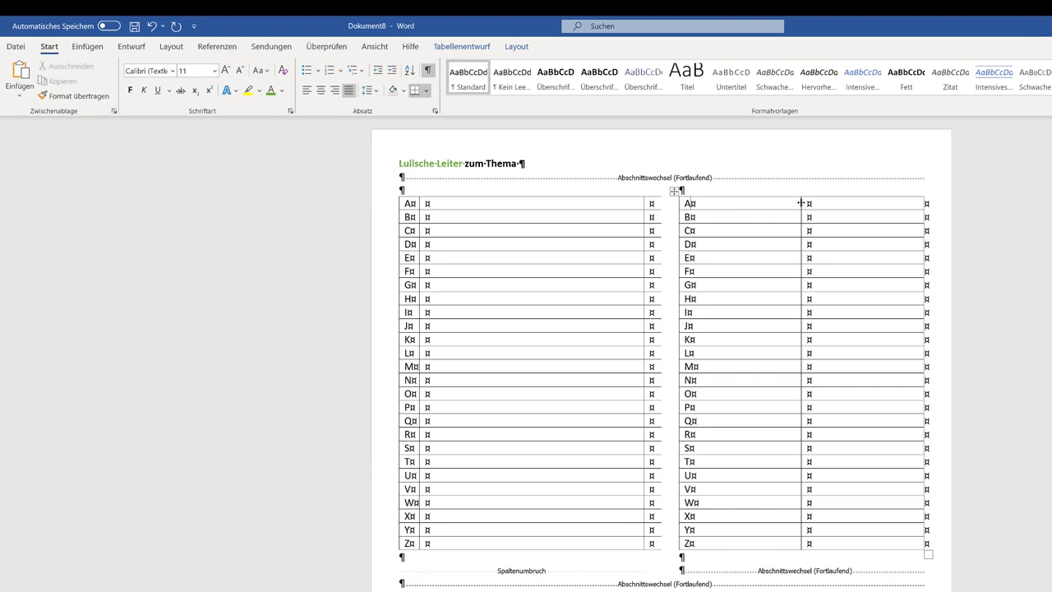
left_click_drag(800, 203, 700, 208)
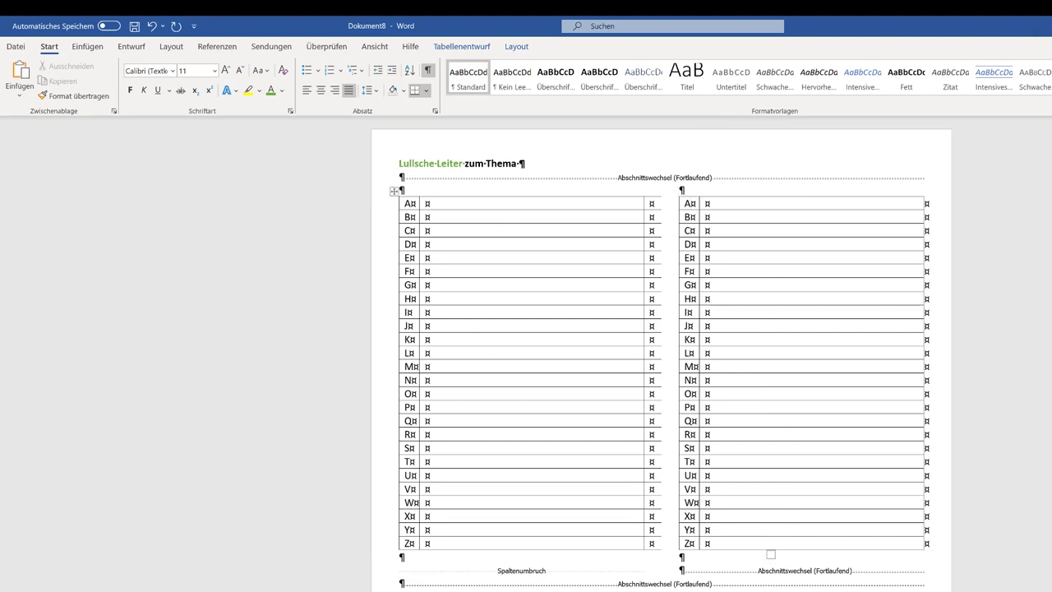
left_click(770, 555)
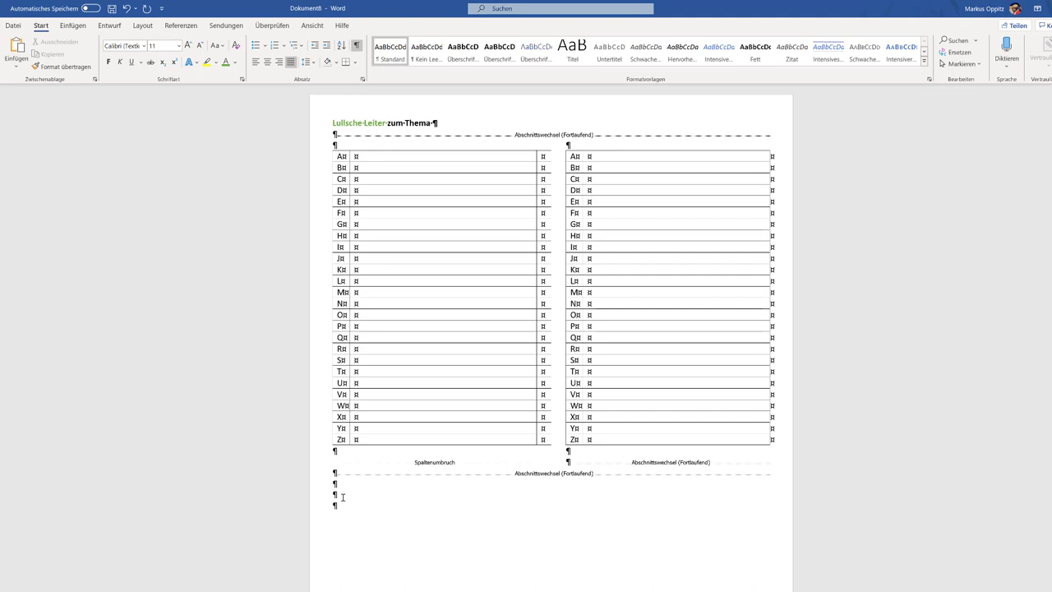
Add a full-width table with 3 columns and 10 rows beneath the two-column section.
left_click(85, 27)
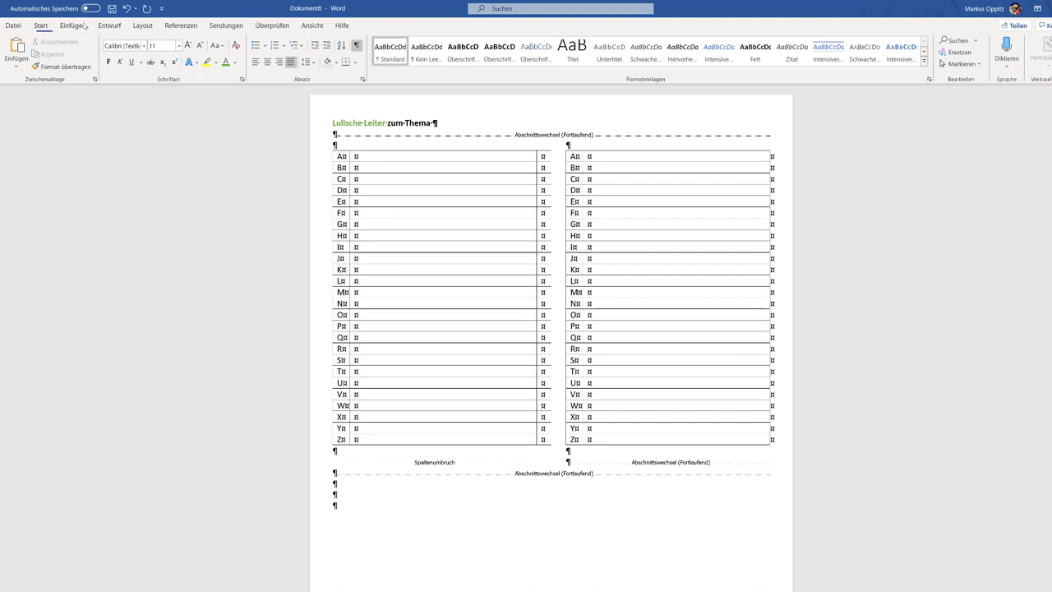
left_click(112, 49)
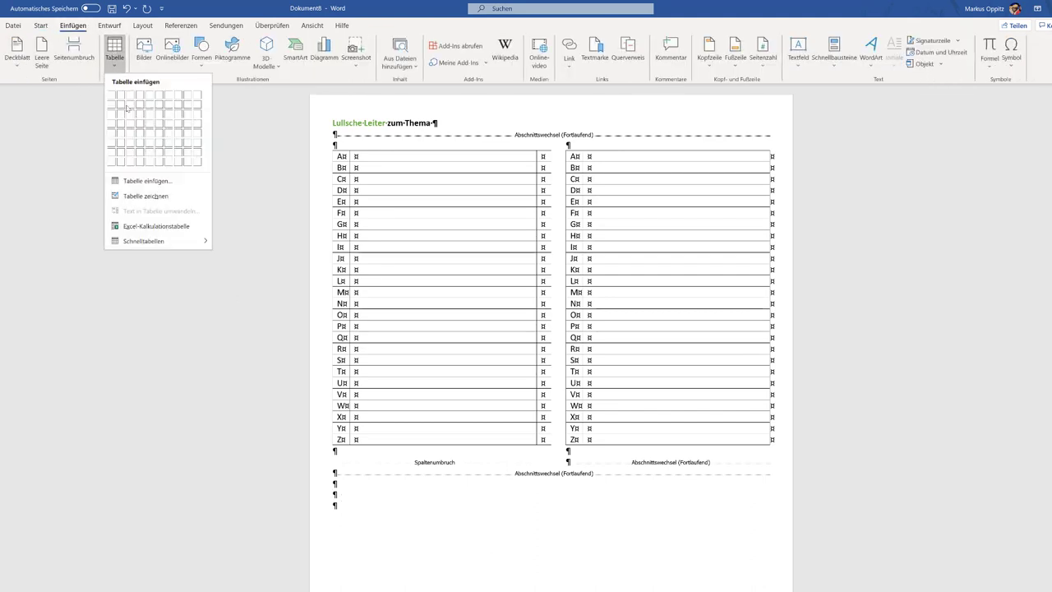
left_click(146, 180)
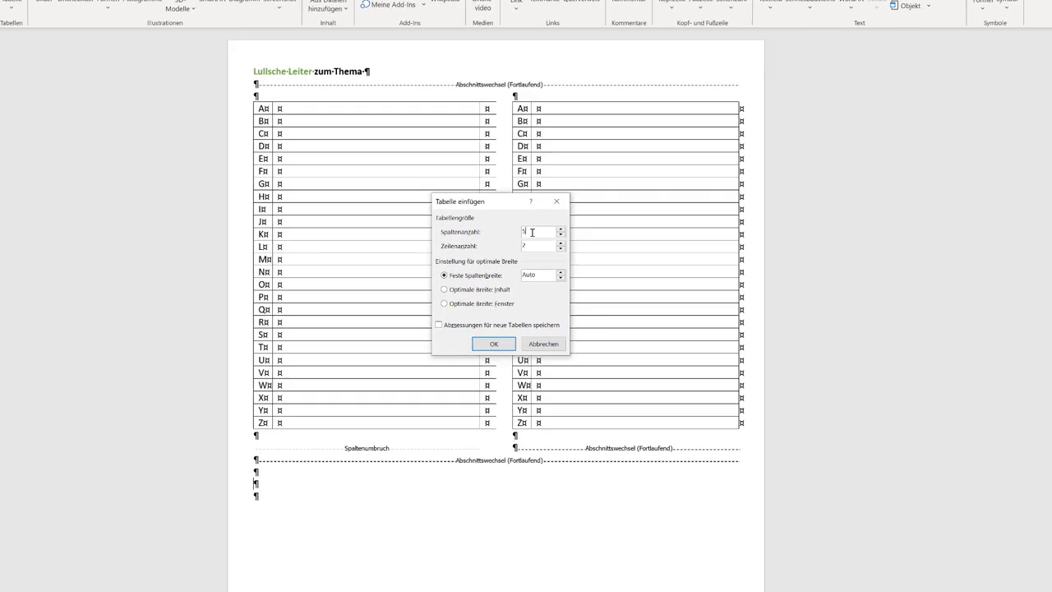
type("3")
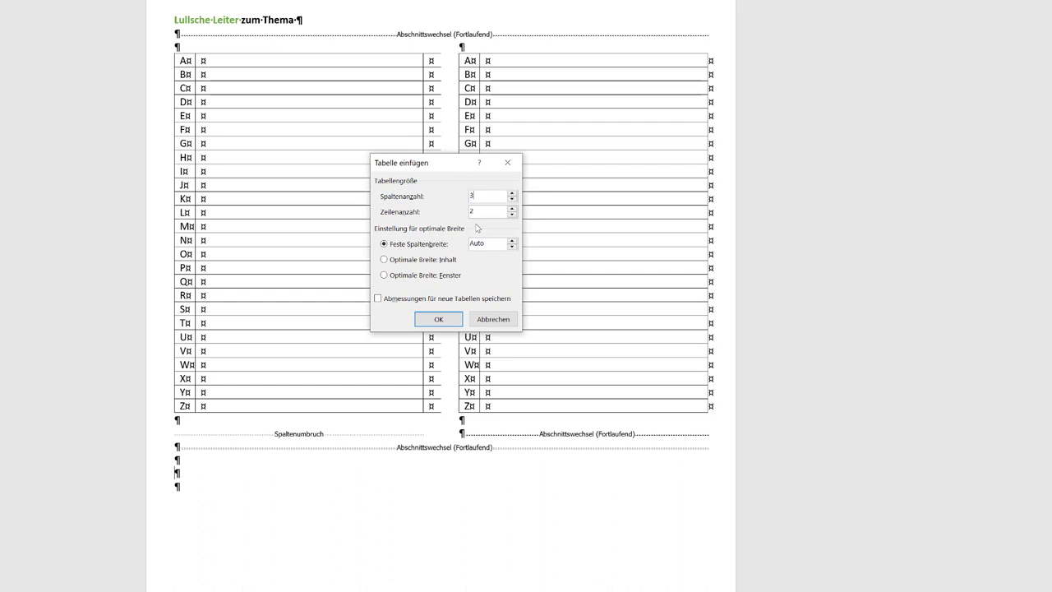
double_click(471, 212)
type("10")
left_click(438, 319)
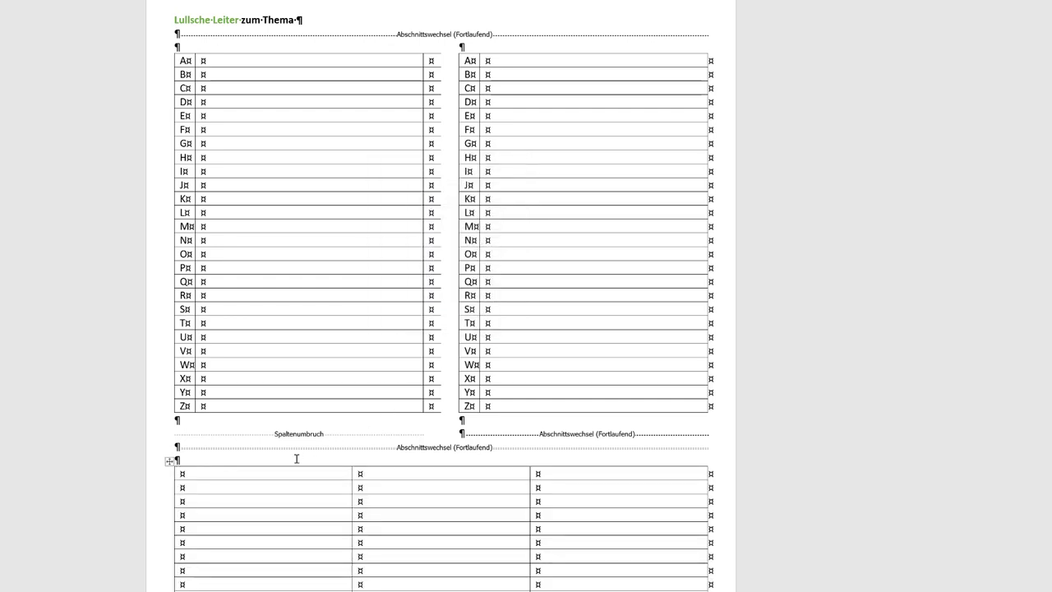
Paste the bold header row and adjust column borders so 'Gemeinsamkeiten, Unterschiede, Analogien' fits one line.
scroll(294, 443, "down", 2)
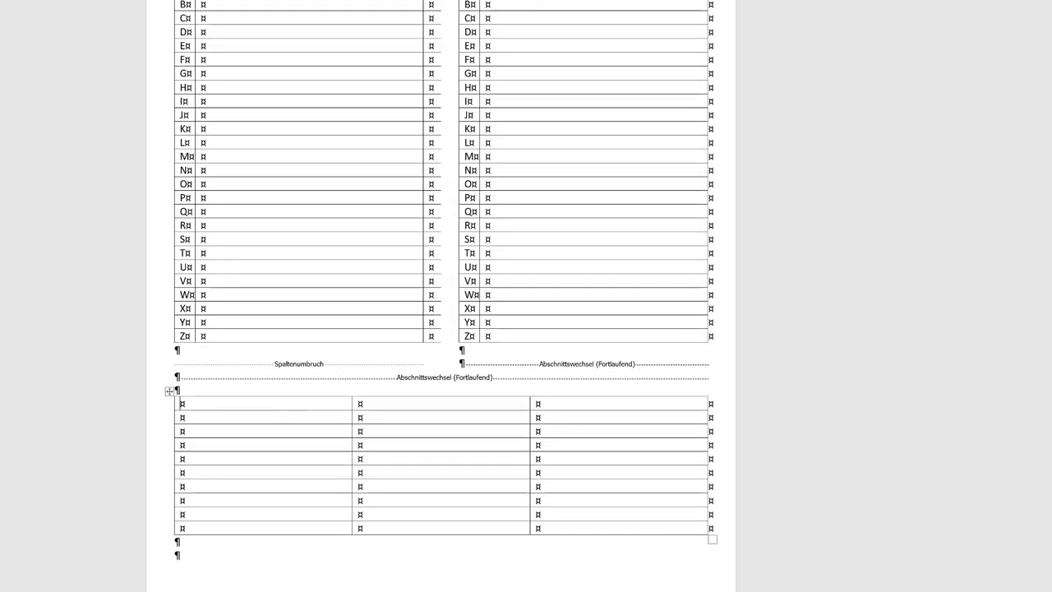
type("Thema 1 – Begriff\tThema 2 – Begriff\tGemeinsamkeiten, Unterschiede, Analogien")
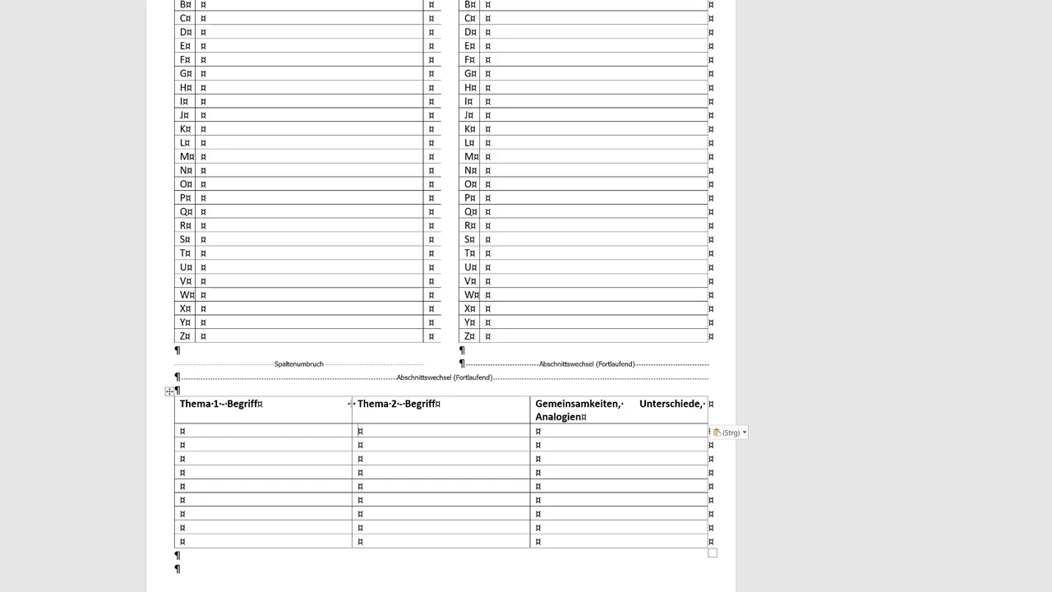
left_click_drag(352, 404, 308, 403)
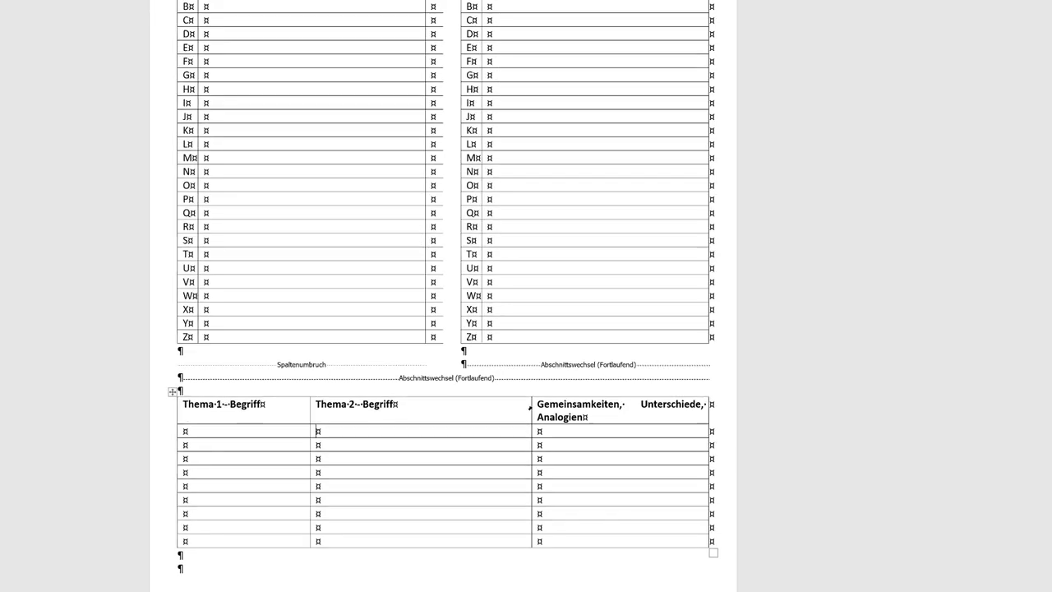
left_click_drag(610, 432, 533, 430)
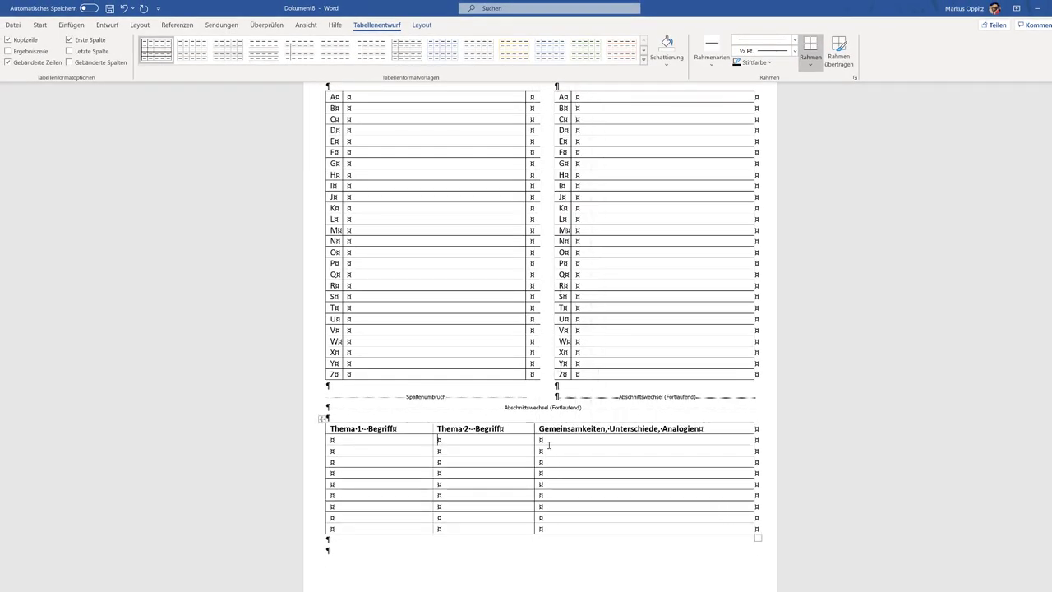
Turn off Show/Hide ¶ formatting marks on the Start tab to view the clean worksheet.
scroll(573, 461, "up", 1)
scroll(573, 460, "up", 1)
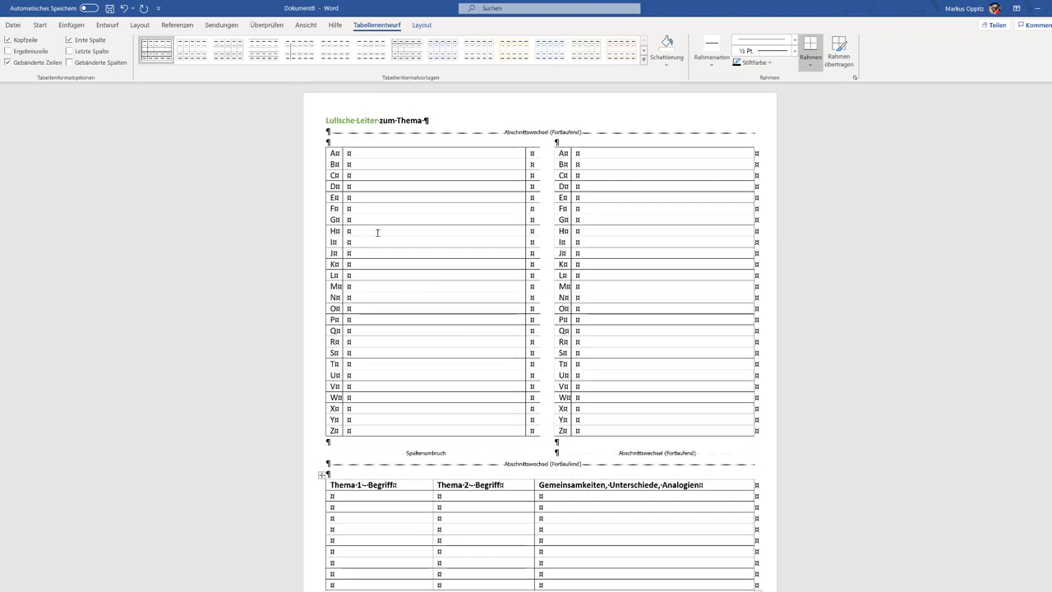
left_click(41, 26)
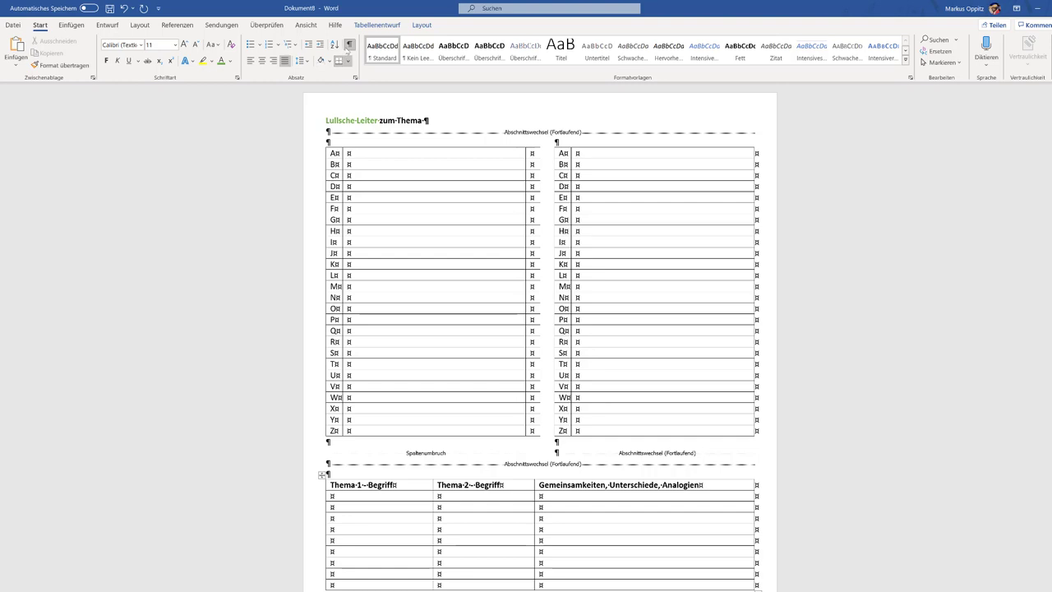
left_click(349, 45)
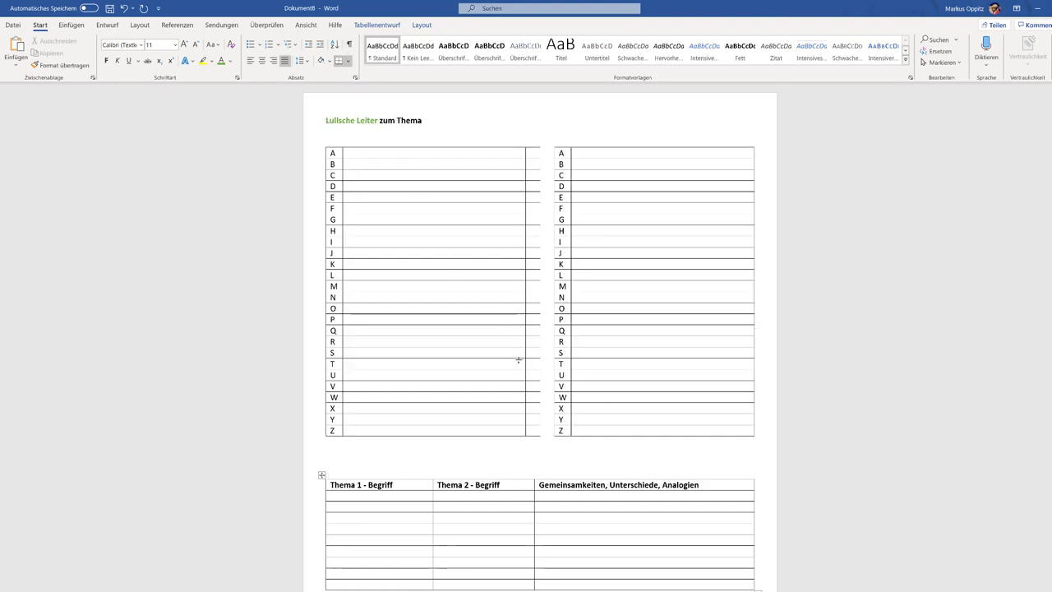